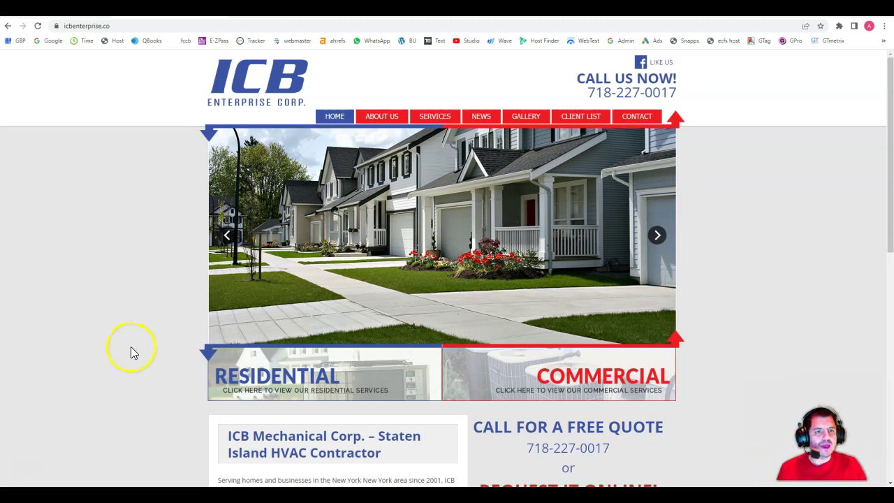
Examine the ICB Enterprise home page from the banner through the intro text down to the reviews section and footer.
scroll(362, 241, "down", 4)
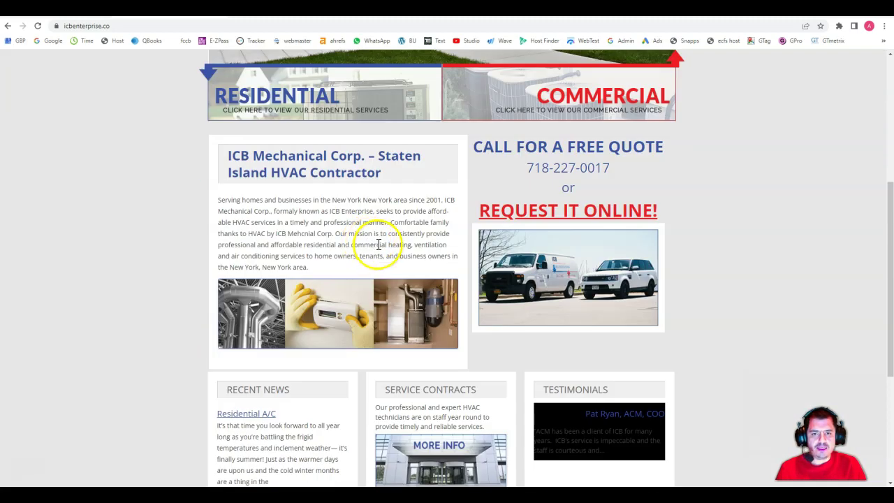
scroll(376, 249, "down", 3)
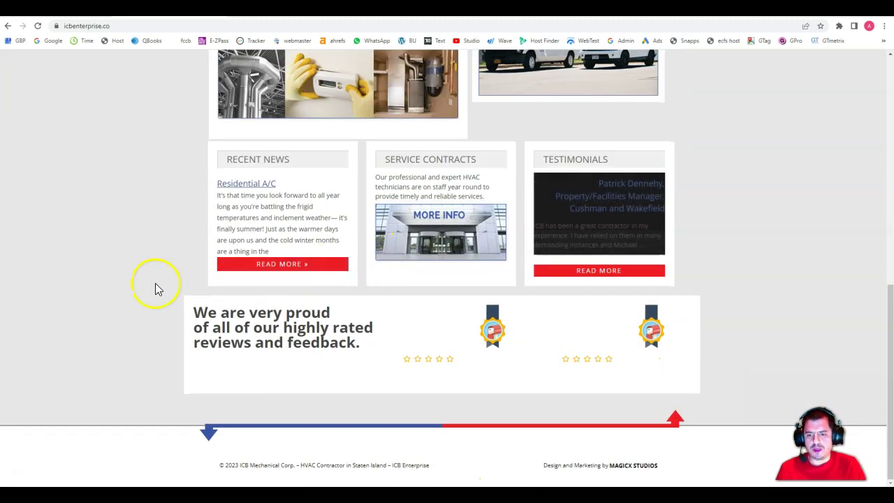
scroll(155, 292, "up", 8)
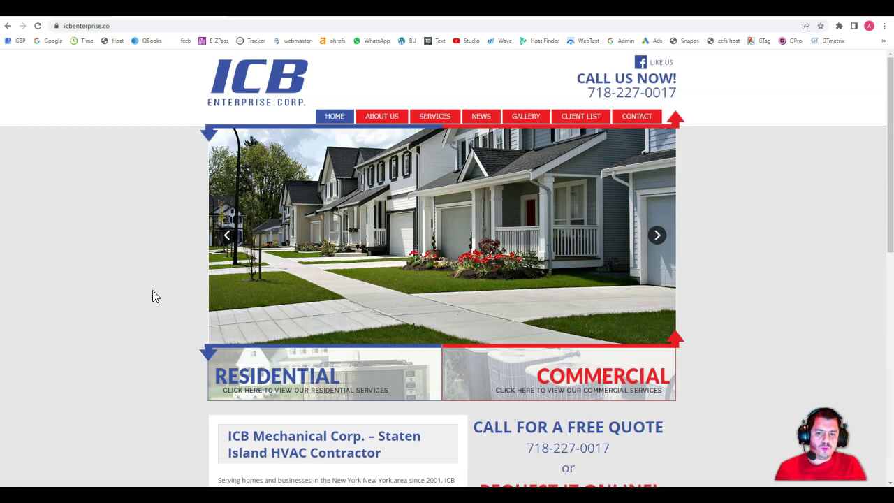
scroll(153, 294, "down", 3)
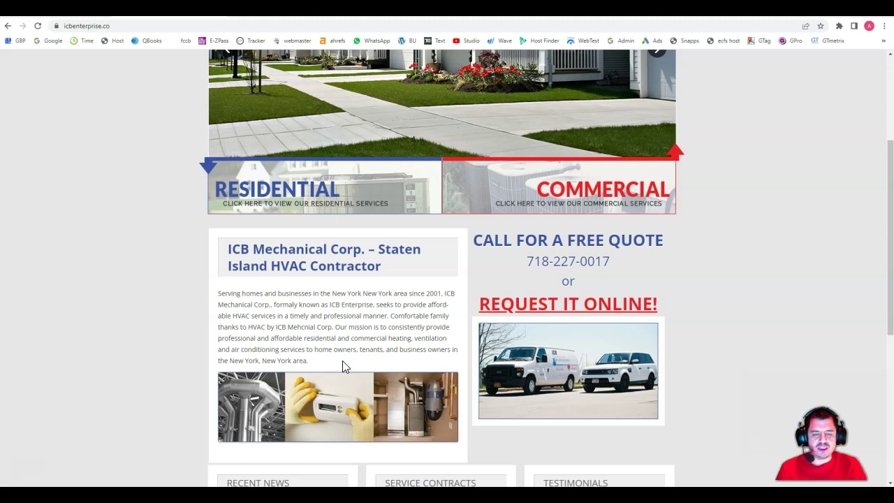
scroll(342, 366, "up", 1)
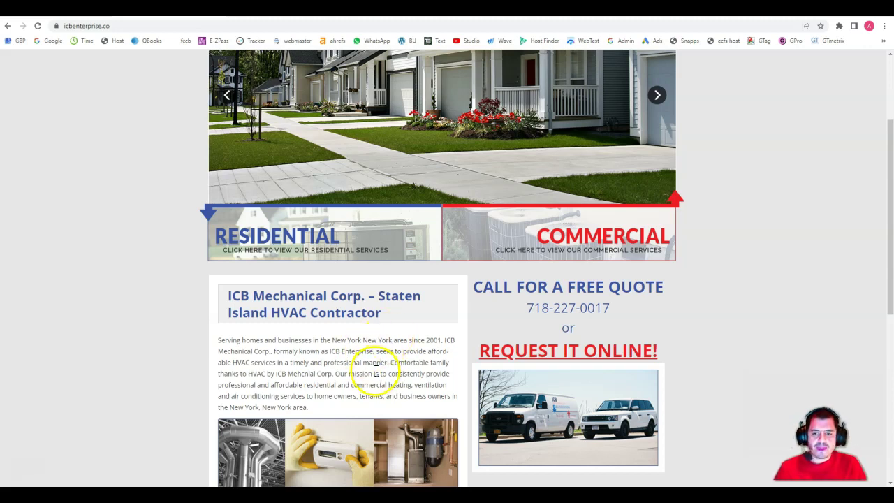
scroll(375, 371, "down", 3)
scroll(375, 374, "down", 5)
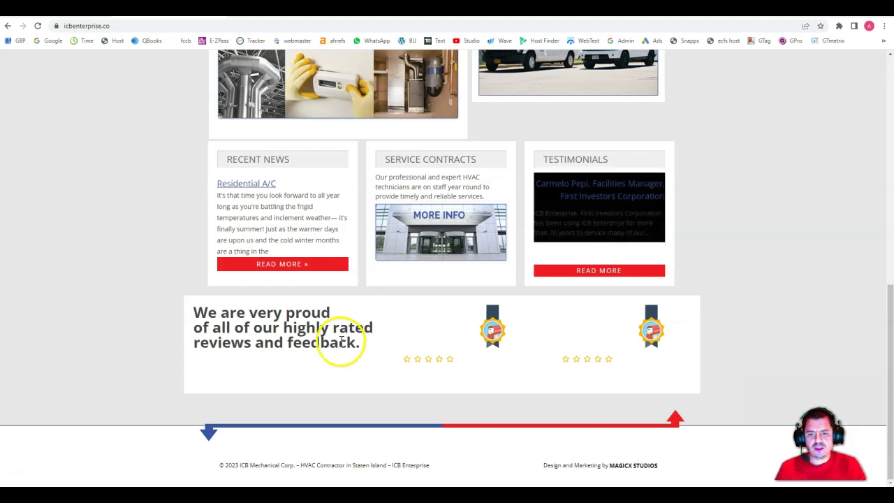
Highlight the introductory paragraph under the home page heading to examine the amount of written content, and clear the selection.
scroll(339, 352, "up", 2)
left_click_drag(265, 340, 216, 287)
scroll(273, 259, "up", 3)
left_click_drag(326, 276, 219, 202)
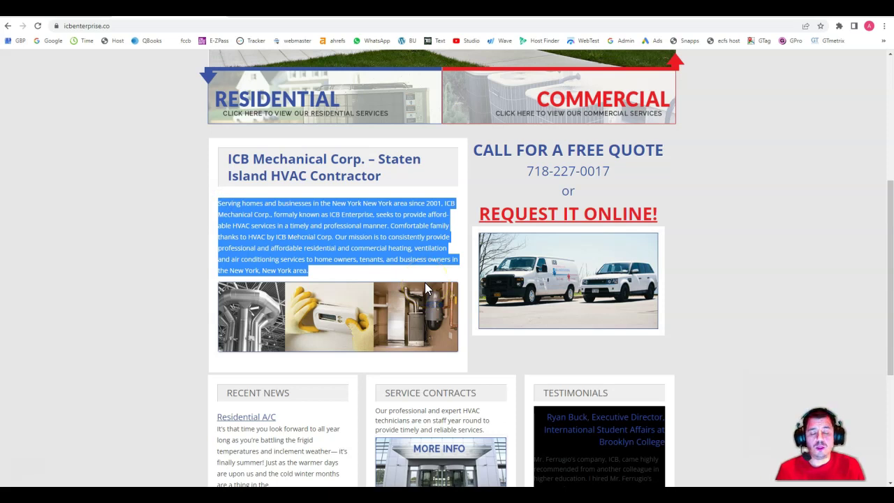
left_click(385, 270)
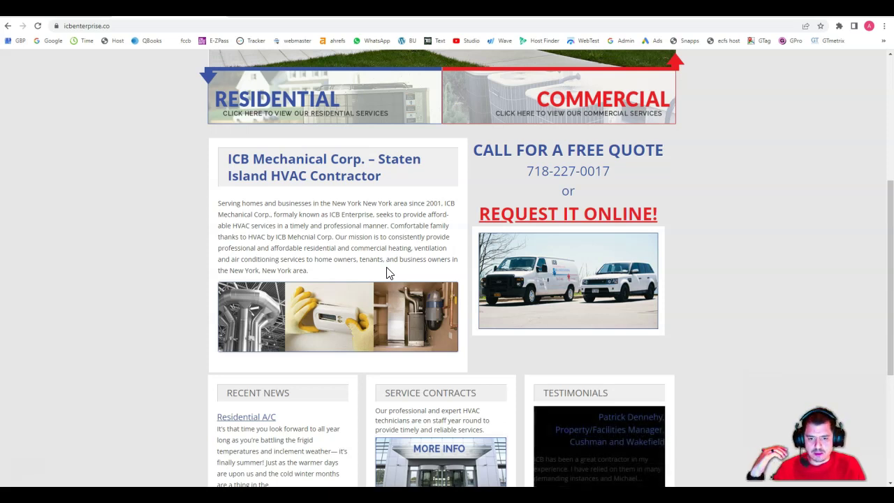
left_click_drag(343, 271, 218, 203)
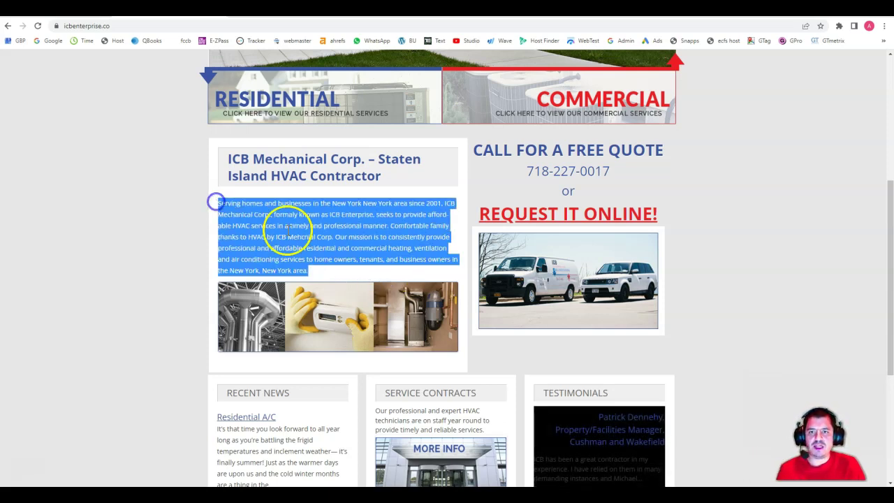
left_click(314, 274)
Review the home page's remaining sections and highlight "Staten Island HVAC" in the main heading.
scroll(349, 315, "down", 4)
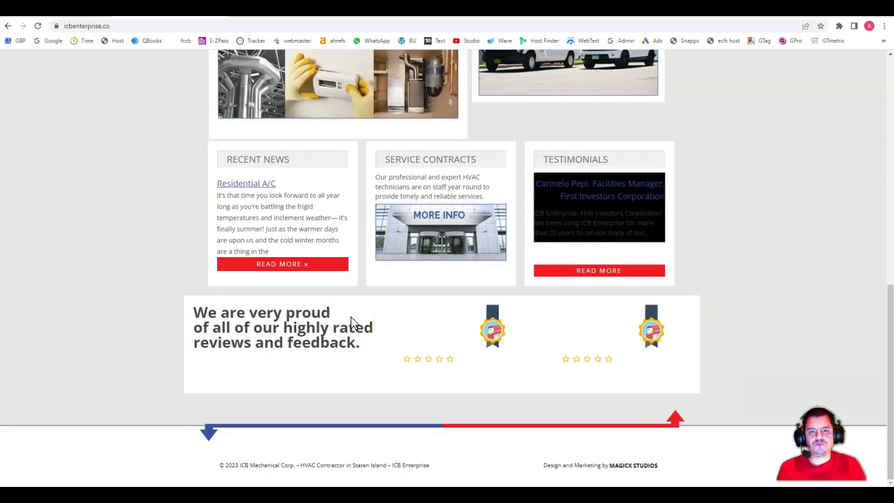
scroll(119, 342, "up", 4)
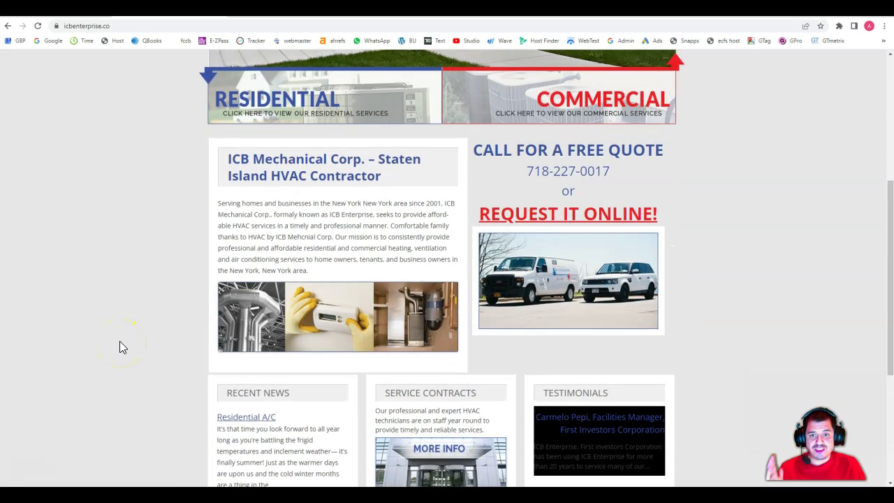
scroll(156, 371, "up", 2)
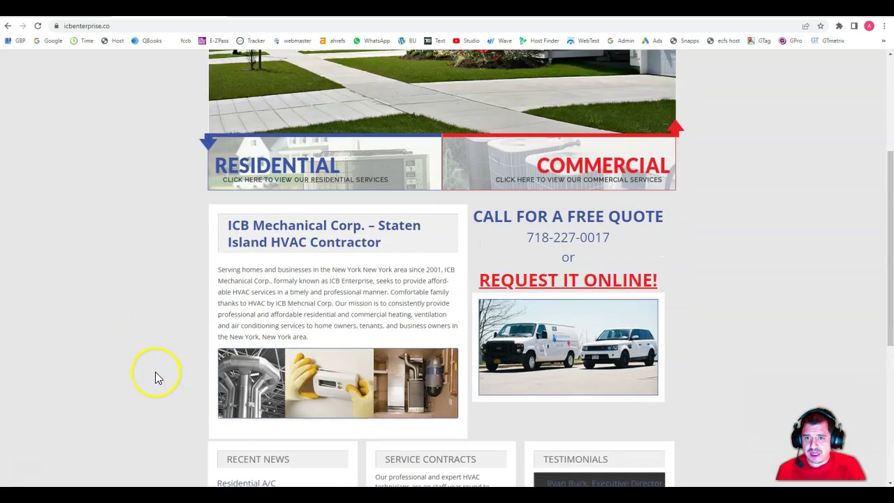
left_click_drag(378, 252, 304, 273)
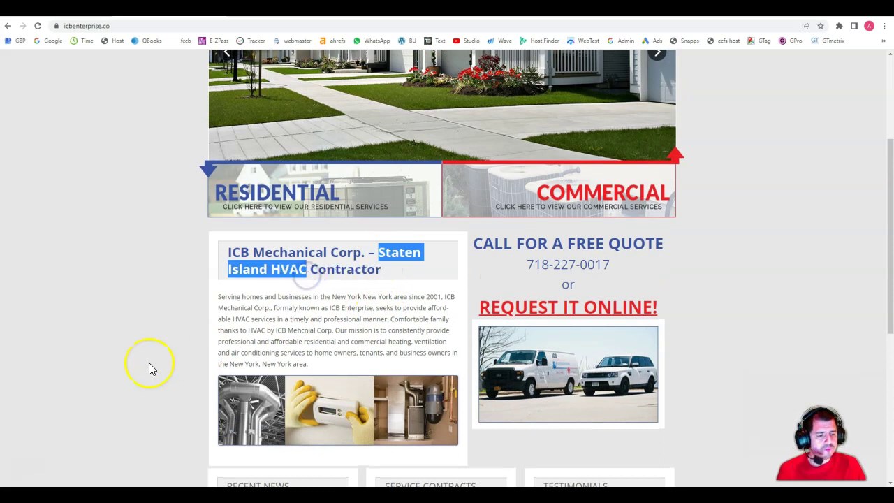
scroll(147, 367, "down", 7)
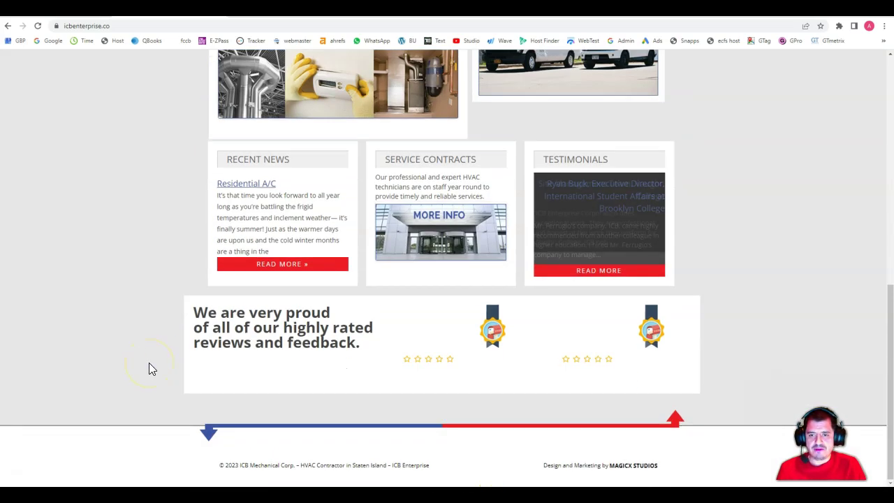
scroll(144, 377, "up", 7)
scroll(143, 383, "up", 3)
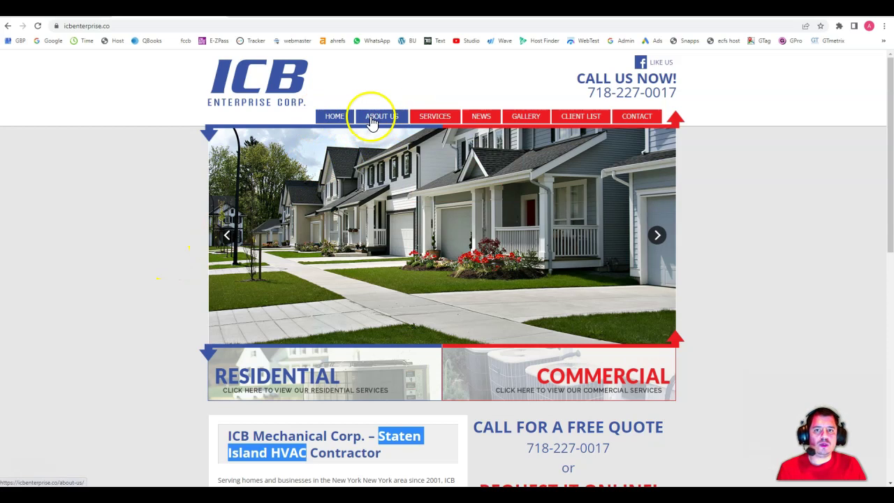
Open the Air Conditioning service page and examine its content by highlighting the body text and the page heading.
mouse_move(448, 121)
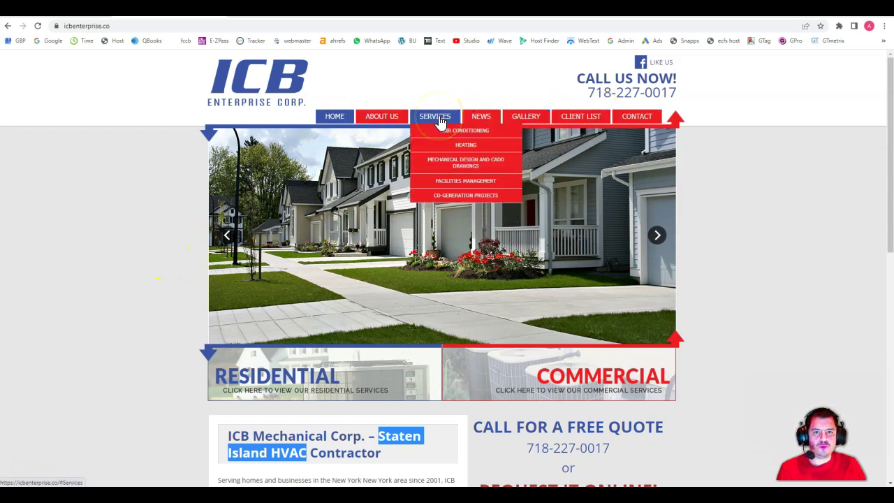
left_click(440, 133)
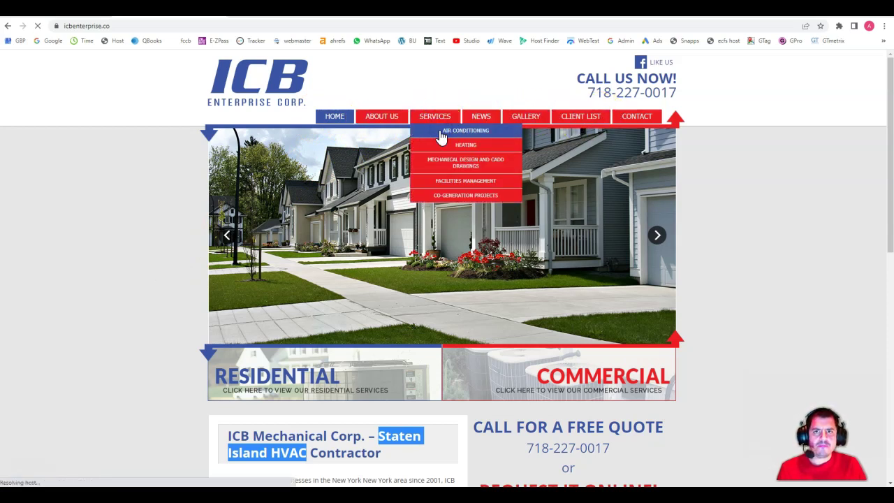
scroll(76, 310, "down", 5)
scroll(176, 323, "up", 2)
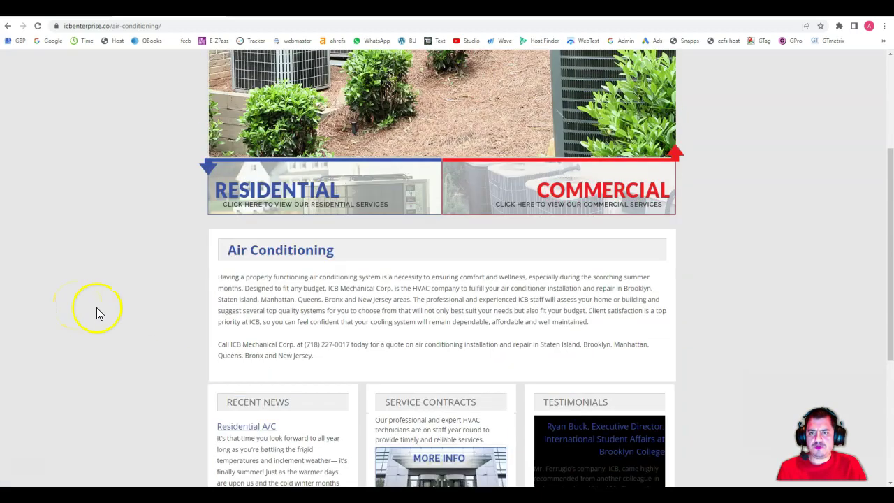
left_click_drag(375, 363, 207, 277)
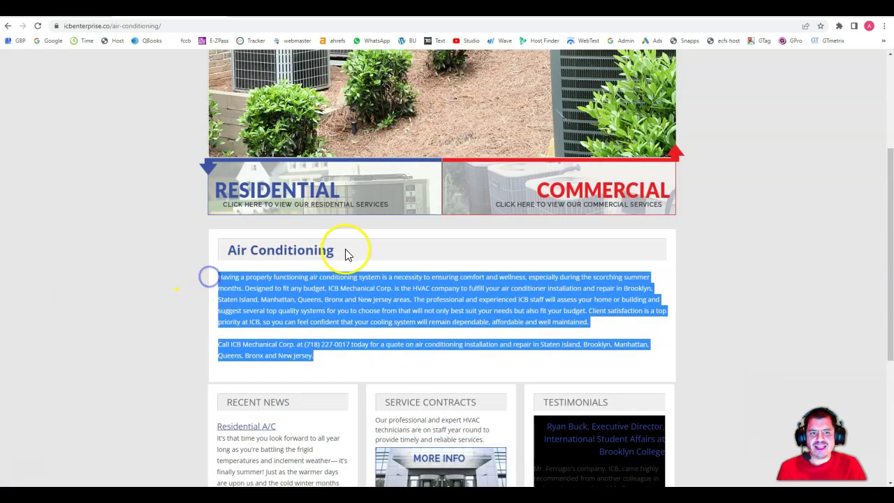
left_click_drag(343, 253, 213, 255)
scroll(192, 303, "down", 5)
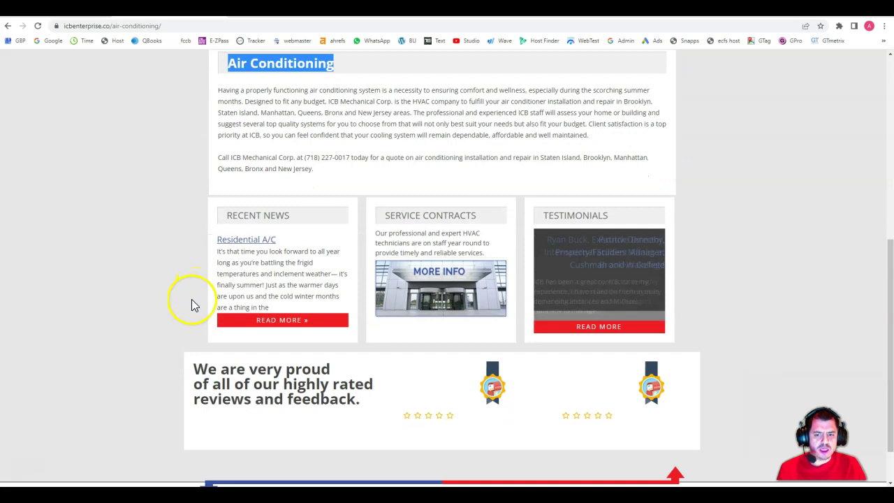
scroll(191, 307, "up", 5)
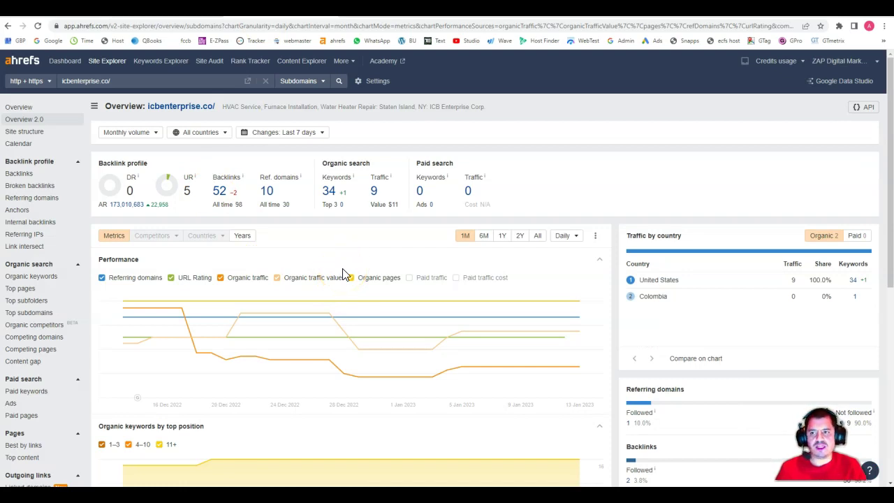
Switch to Ahrefs and inspect the organic keywords and backlinks metrics in the icbenterprise.co overview.
left_click(330, 194)
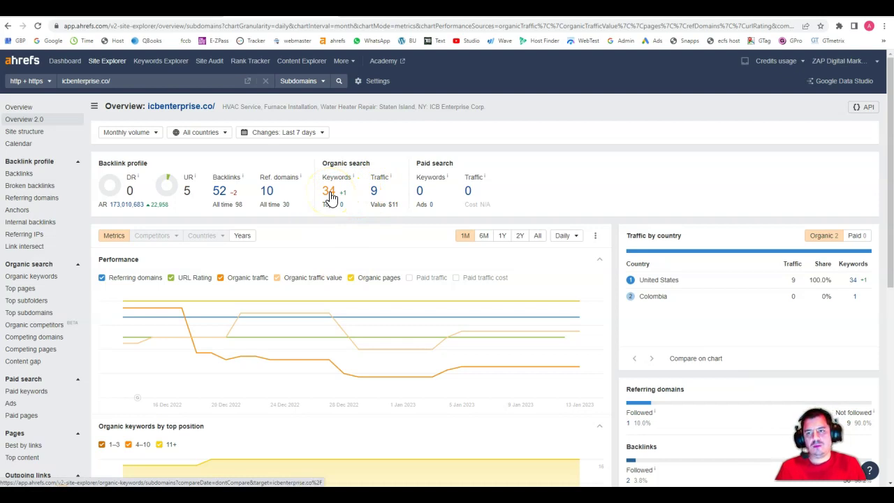
left_click(220, 199)
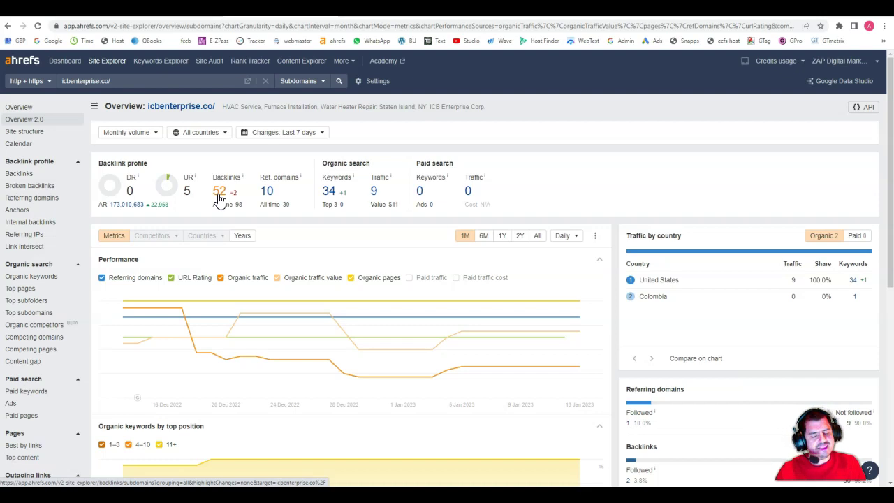
left_click(221, 197)
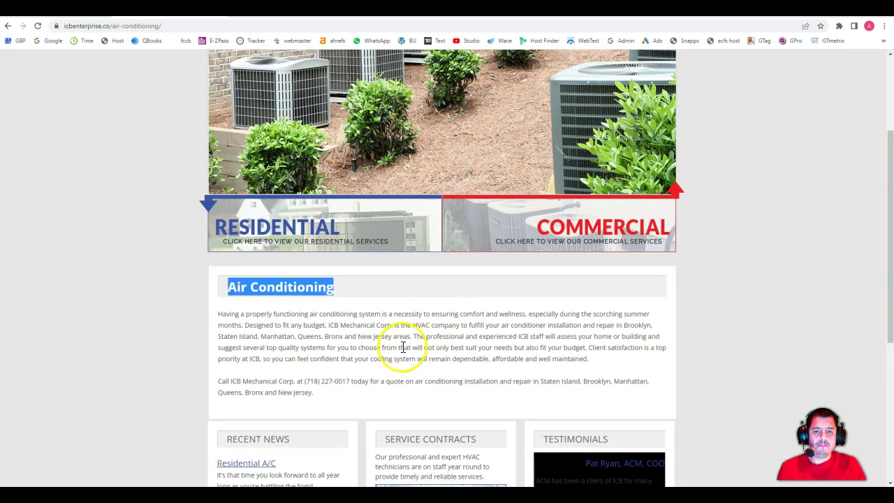
Switch back to the ICB Enterprise site, clear the highlighted Air Conditioning heading and return to the home page.
left_click(402, 345)
scroll(402, 349, "up", 2)
left_click(325, 118)
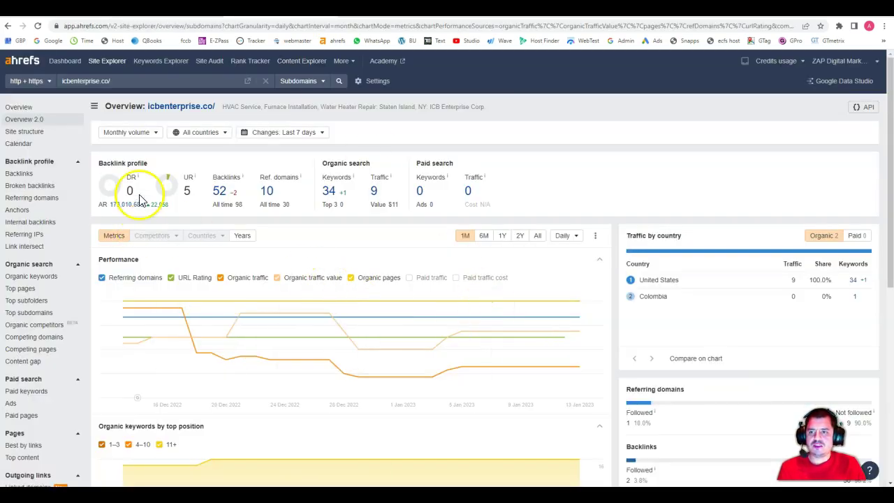
Open the Ahrefs organic keywords report for icbenterprise.co and check the ranking position of "staten island hvac".
left_click(329, 193)
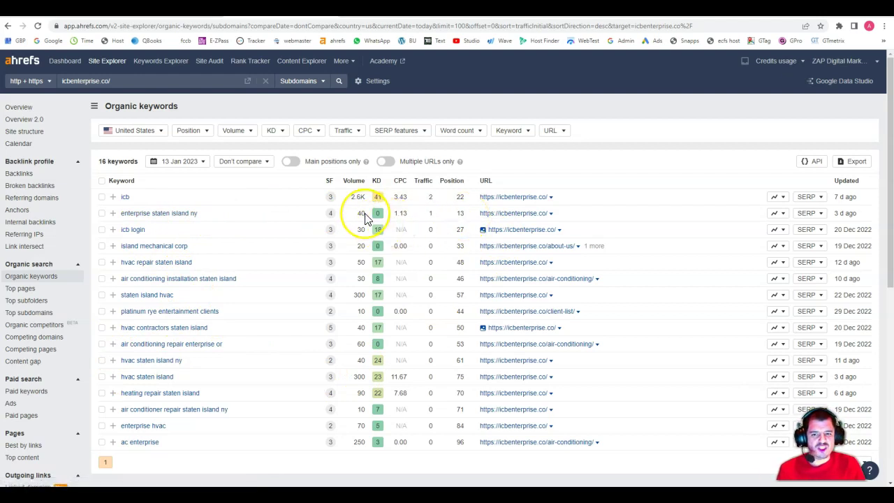
scroll(365, 218, "down", 5)
scroll(354, 264, "up", 5)
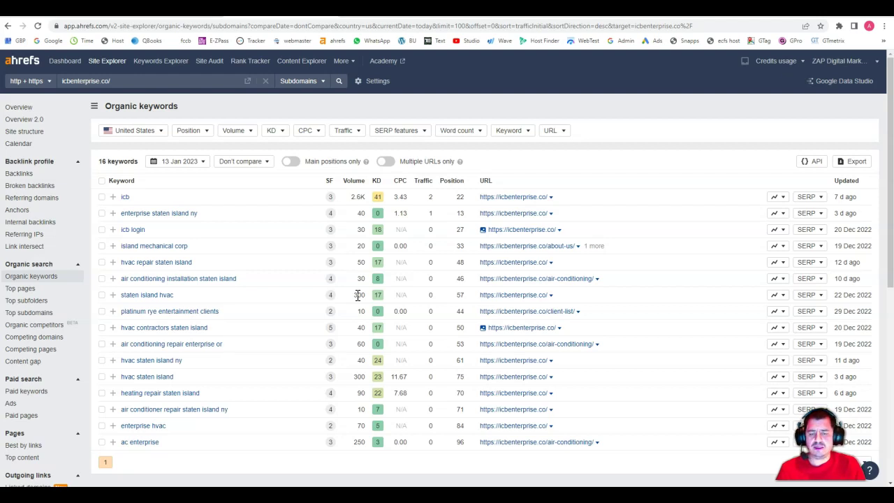
double_click(460, 296)
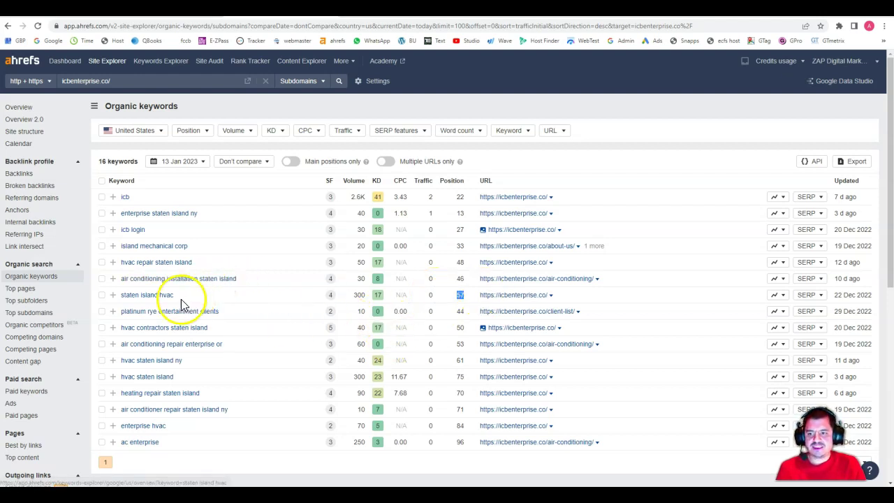
Switch to the Google results for "staten island hvac" and examine the sponsored HVAC pros, local business listings and organic results.
key("ctrl+Tab")
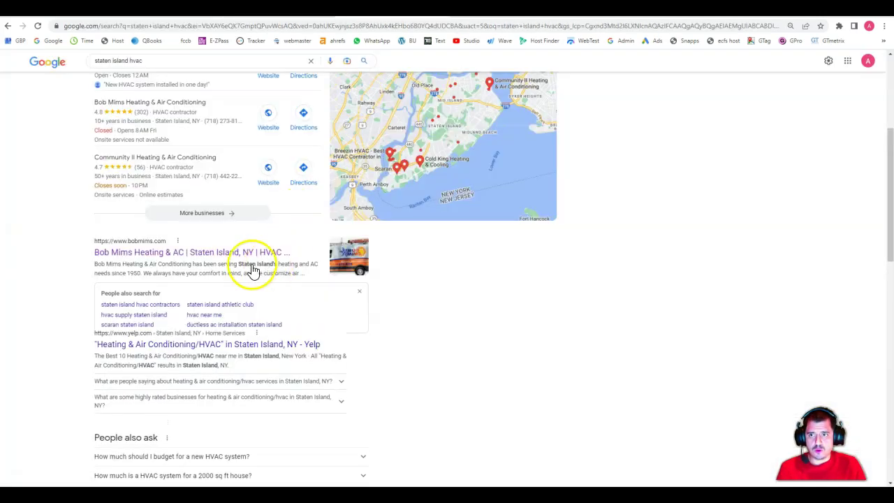
scroll(250, 265, "up", 3)
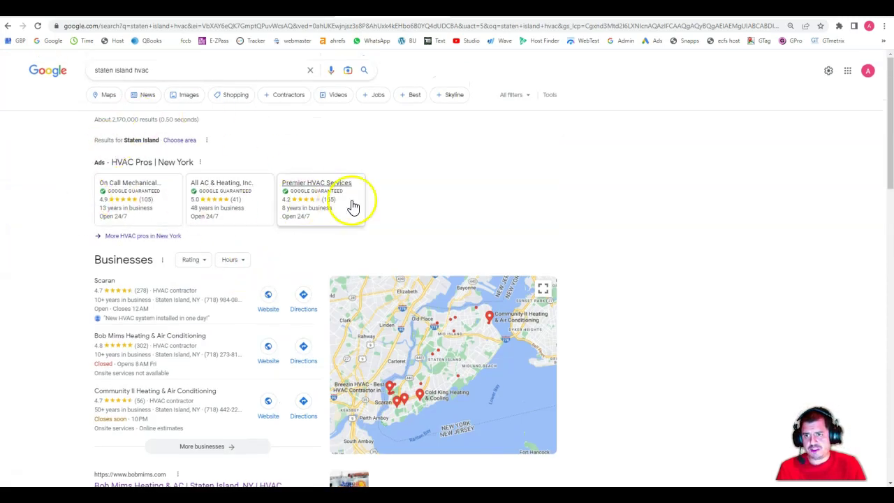
mouse_move(296, 205)
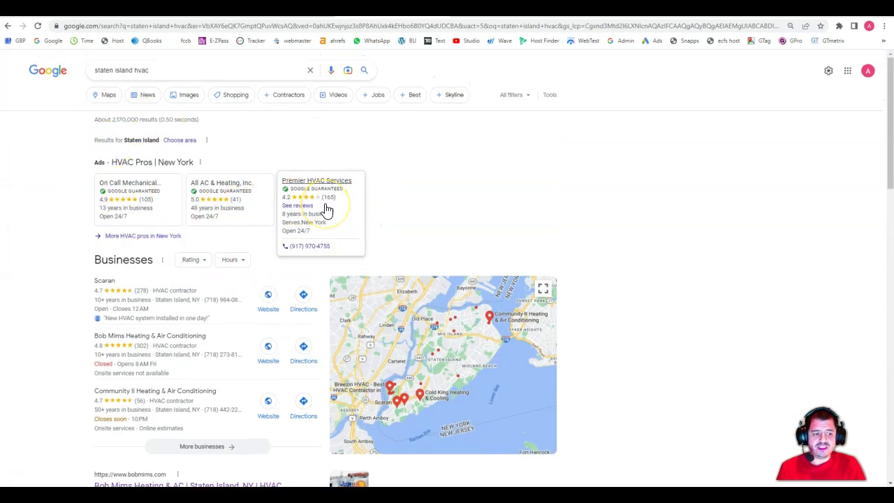
scroll(289, 235, "down", 2)
scroll(289, 235, "up", 2)
scroll(274, 244, "down", 3)
scroll(248, 283, "up", 1)
scroll(246, 283, "up", 2)
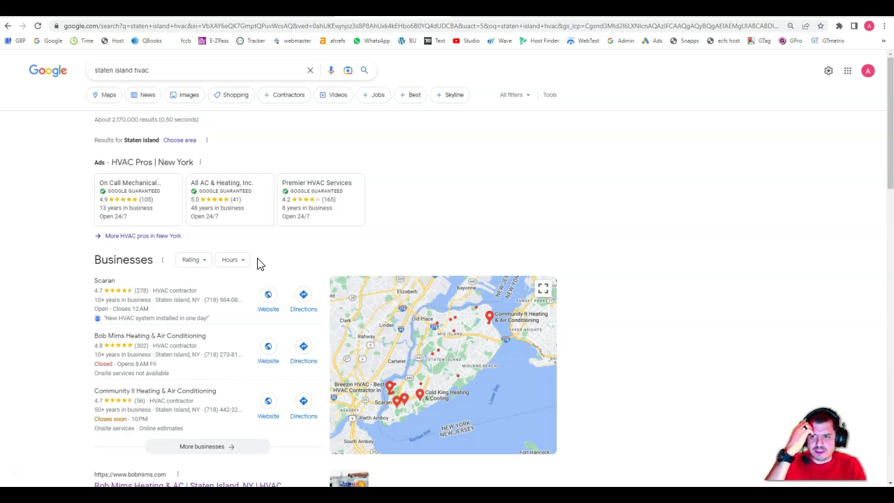
Open the Bob Mims Heating & AC website from the organic results below the local business listings.
scroll(244, 253, "down", 2)
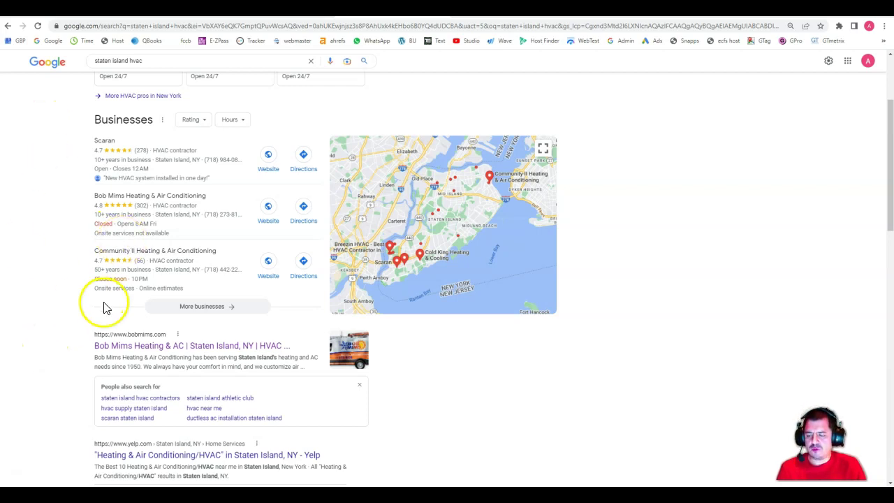
scroll(103, 308, "down", 2)
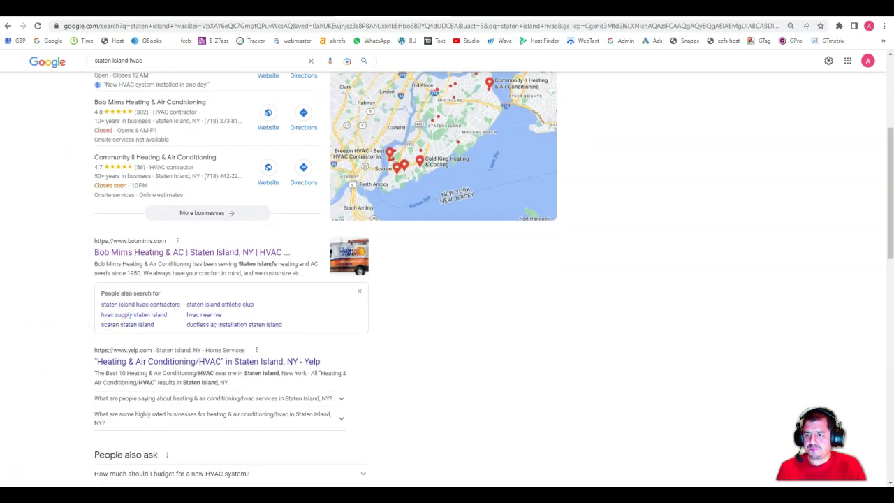
left_click(169, 252)
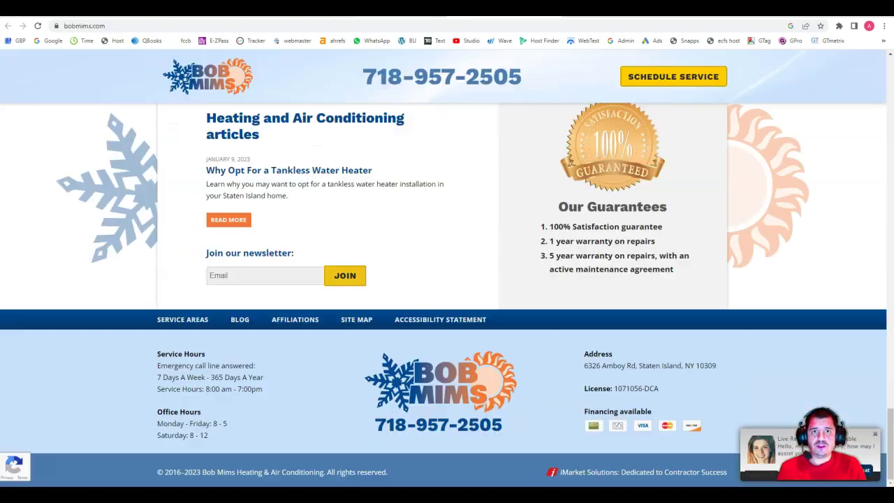
Highlight the two introductory paragraphs and the "HVAC Services in Staten Island, NY" heading on the Bob Mims home page.
left_click(394, 225)
scroll(394, 226, "up", 20)
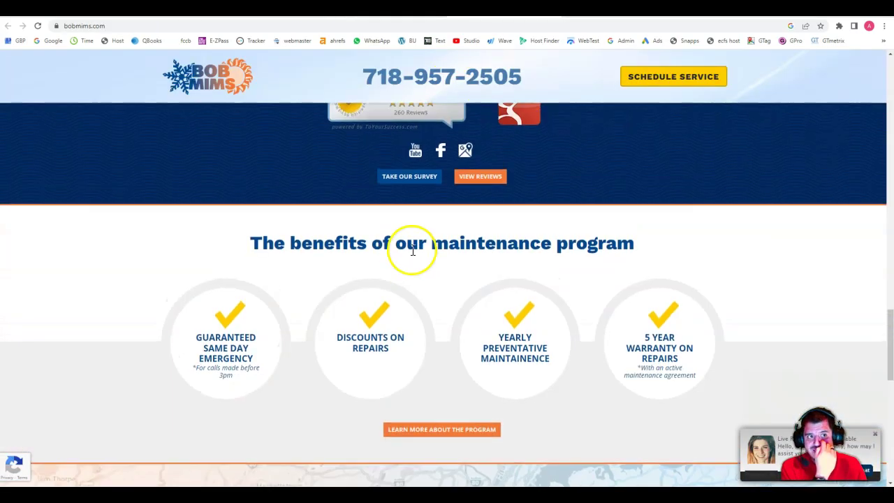
scroll(410, 253, "up", 10)
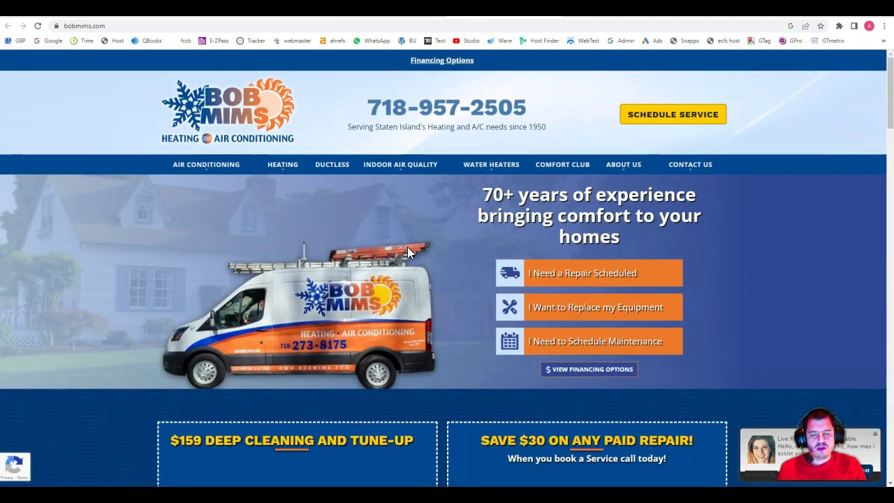
scroll(409, 251, "down", 4)
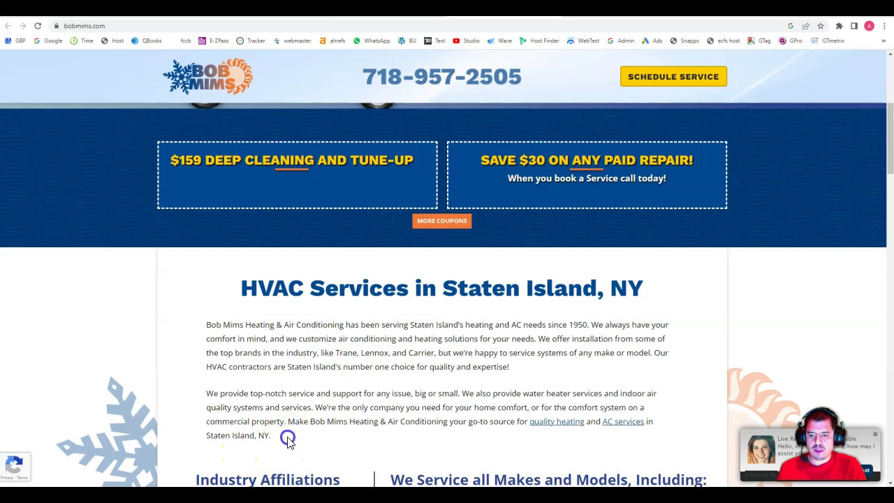
left_click_drag(284, 437, 212, 321)
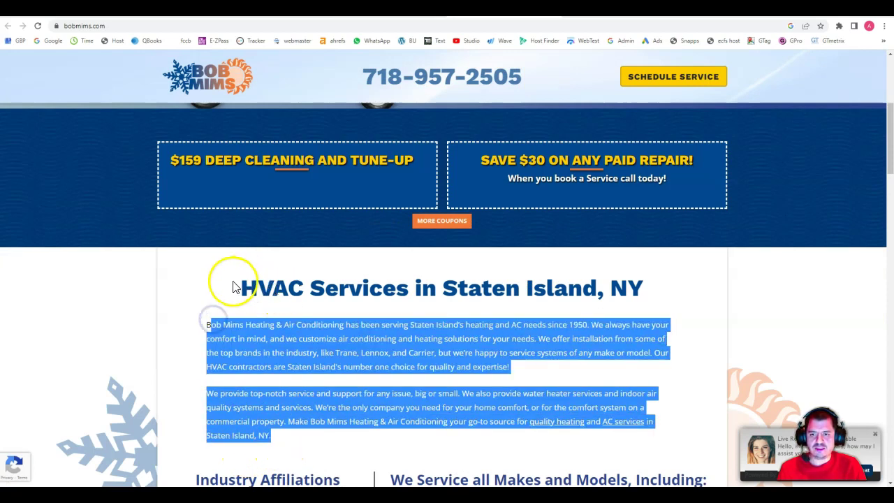
left_click_drag(241, 286, 643, 289)
Examine the home page's service descriptions, from Air Conditioning to Heating, and the Customer Reviews section below them.
scroll(384, 325, "down", 3)
scroll(311, 277, "down", 5)
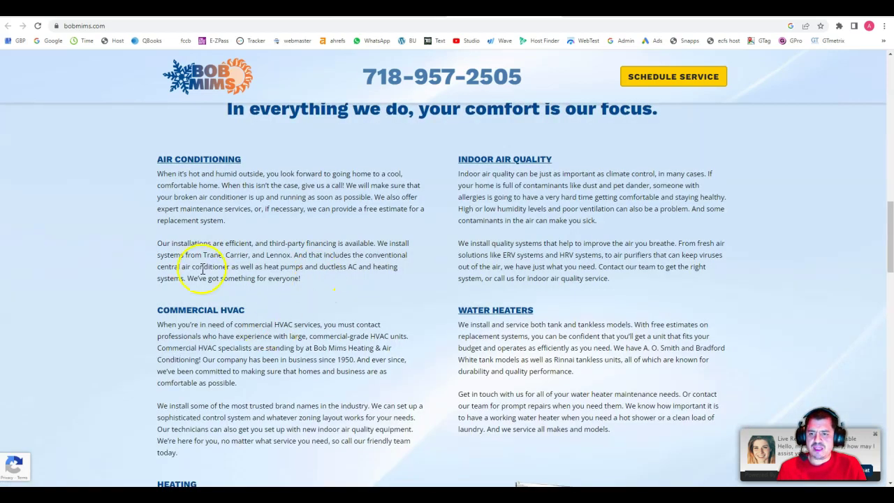
scroll(379, 359, "down", 10)
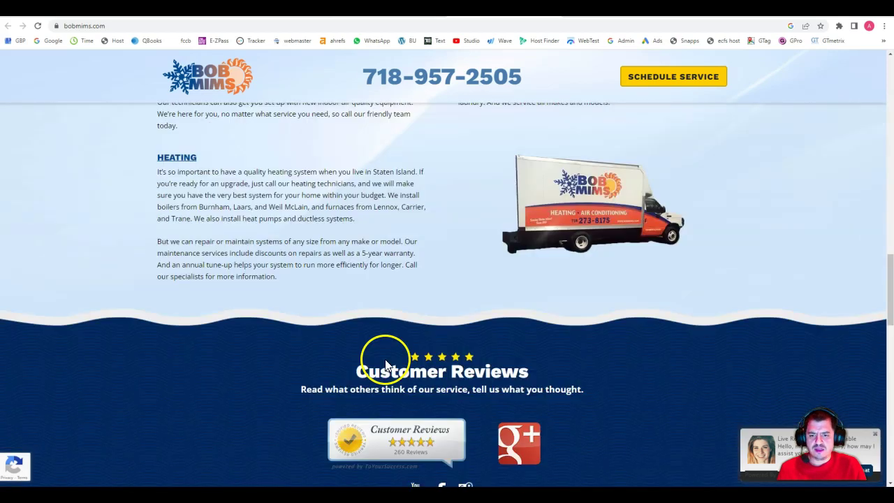
scroll(376, 363, "down", 3)
scroll(314, 365, "up", 4)
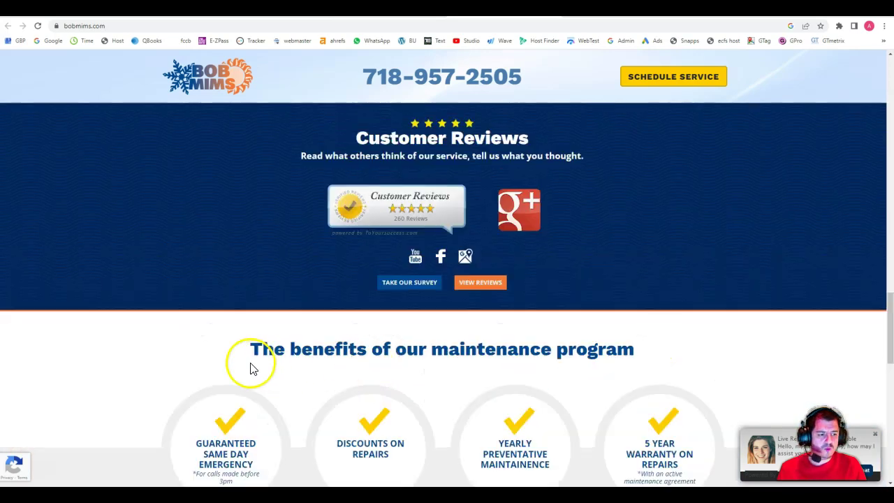
Return to the start of the Bob Mims home page and review its banner, coupon offers and HVAC services introduction.
scroll(252, 368, "up", 8)
scroll(242, 350, "up", 8)
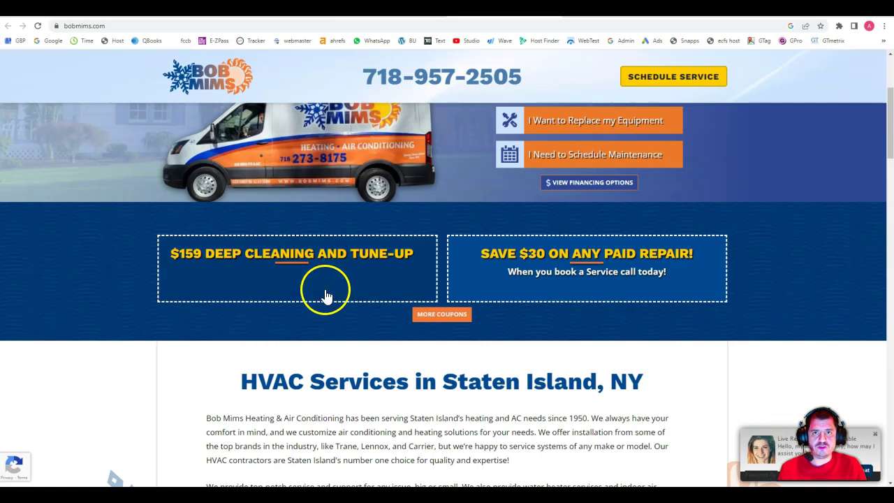
scroll(425, 457, "up", 3)
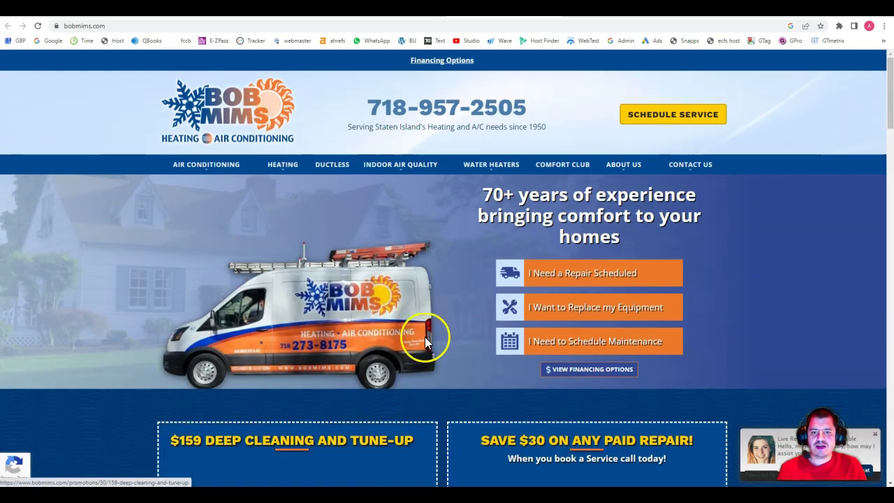
scroll(425, 332, "down", 4)
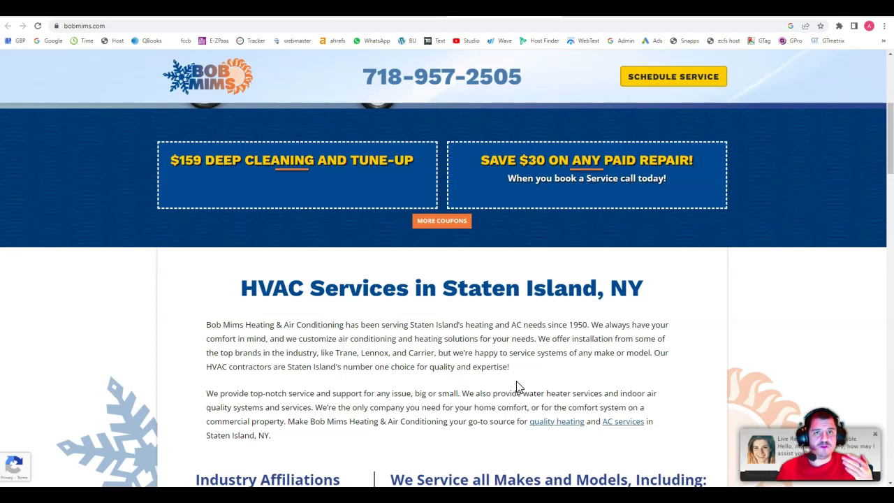
scroll(517, 386, "up", 5)
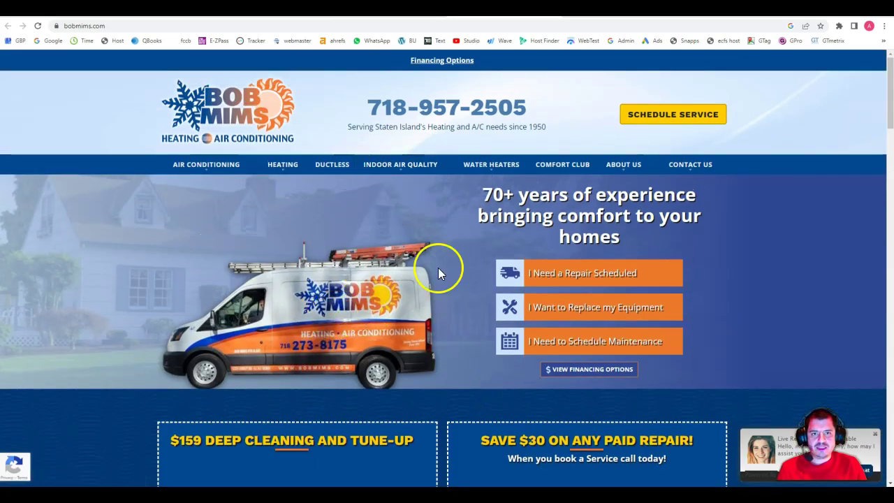
scroll(497, 291, "down", 4)
scroll(495, 297, "up", 1)
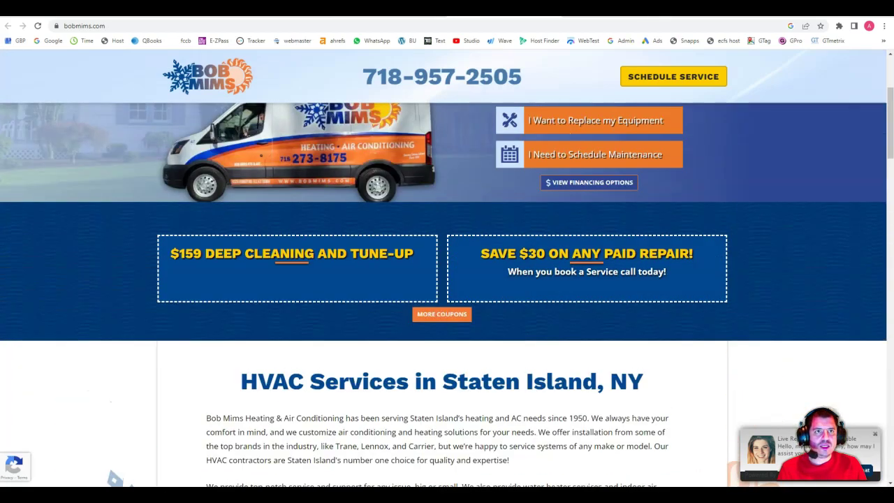
Switch to Ahrefs, check the backlink and organic search metrics in bobmims.com's Overview 2.0, and return to its organic keywords report.
key("ctrl+Tab")
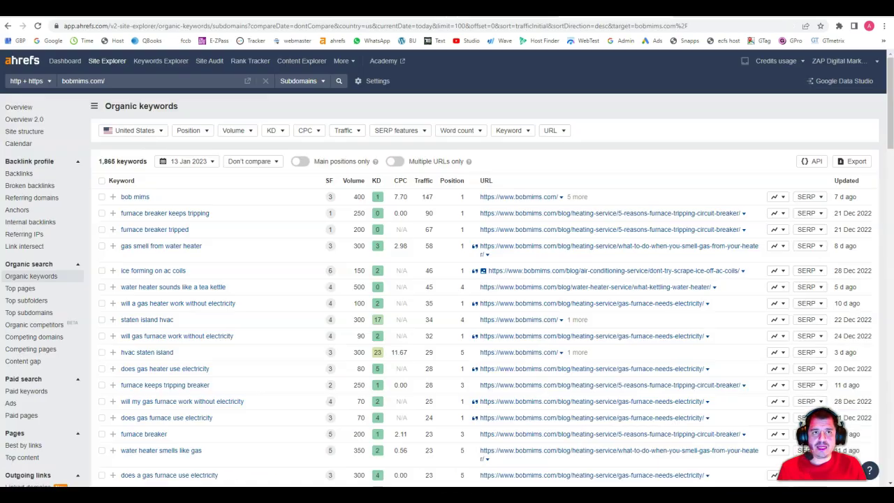
left_click(19, 120)
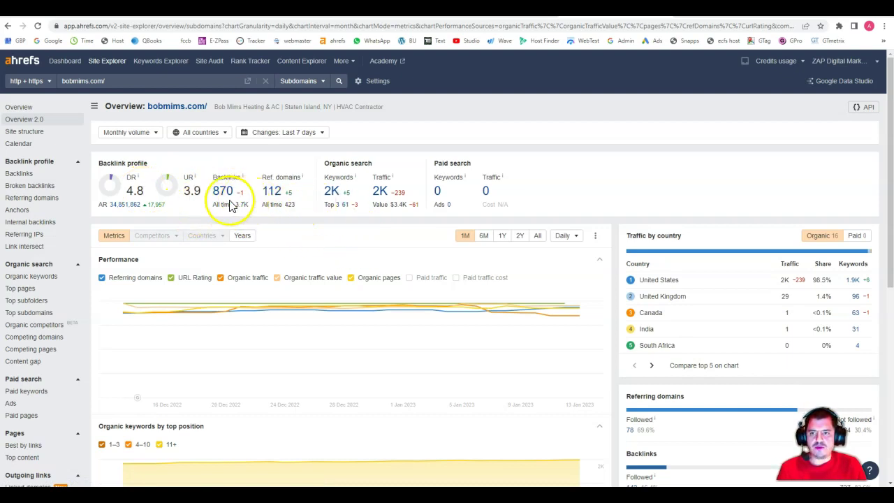
left_click(331, 192)
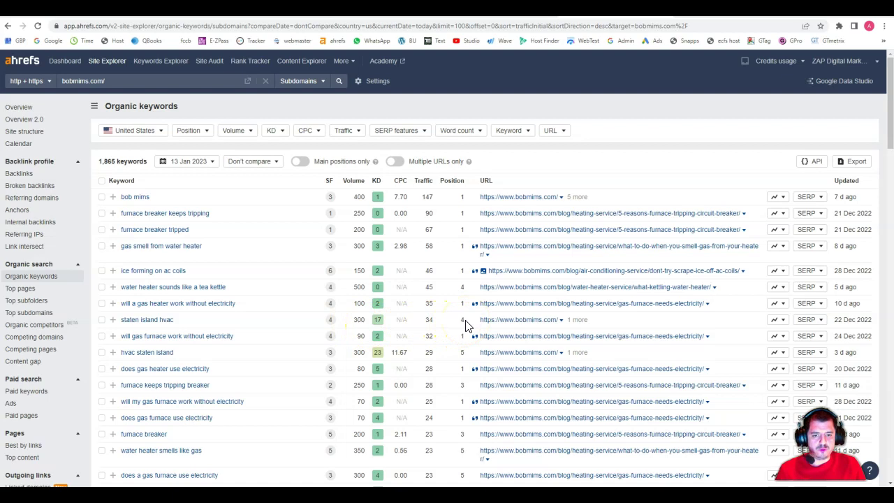
Highlight the traffic figures for "staten island hvac" and "hvac staten island" in the bobmims.com organic keywords report.
double_click(429, 320)
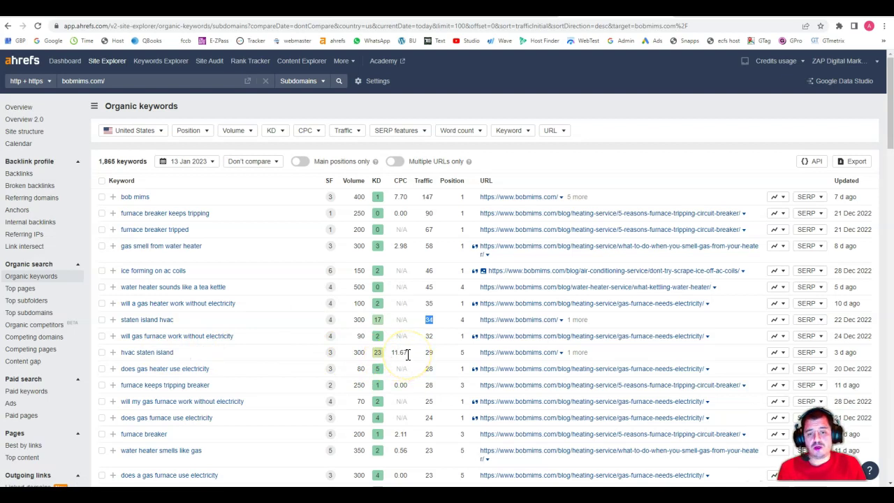
left_click(396, 353)
left_click(412, 357)
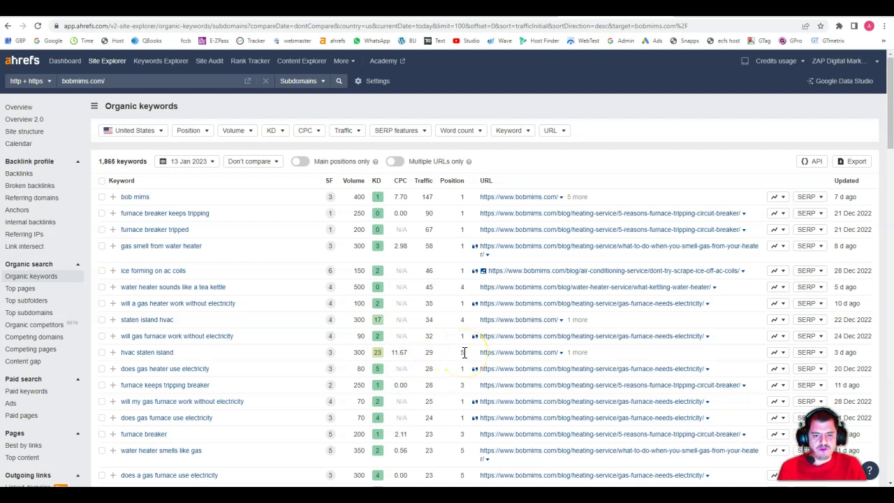
double_click(429, 357)
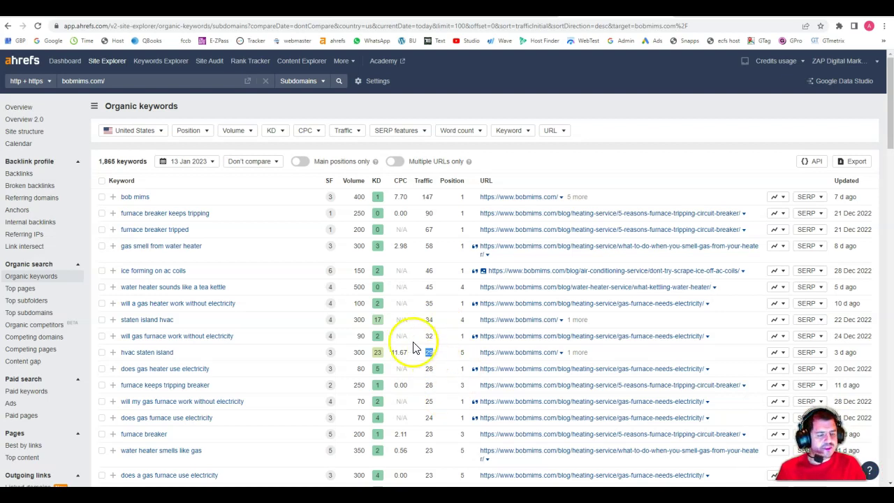
Look through the lower-traffic keywords, including "air conditioning repair staten island", and return to the "staten island hvac" row.
scroll(370, 353, "down", 2)
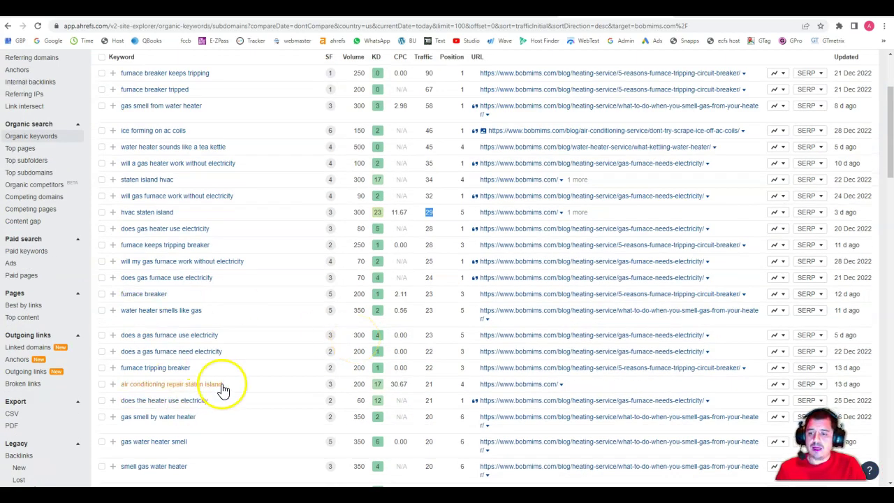
scroll(221, 389, "up", 2)
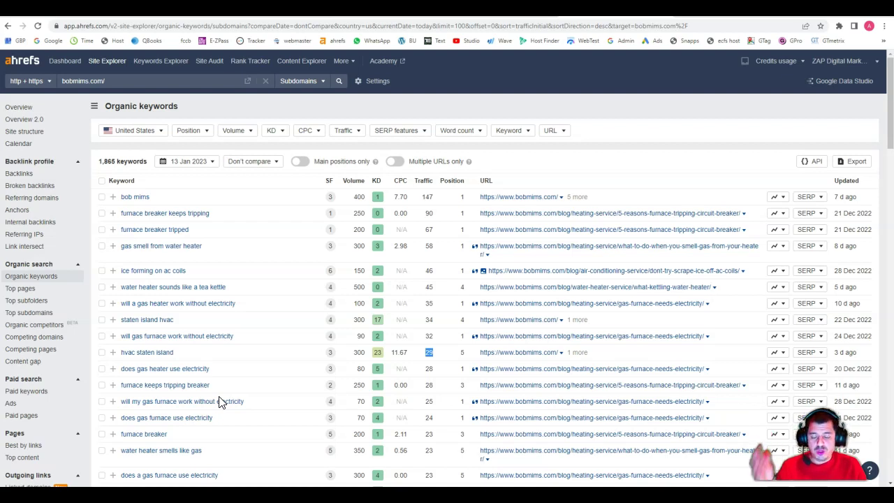
left_click(278, 393)
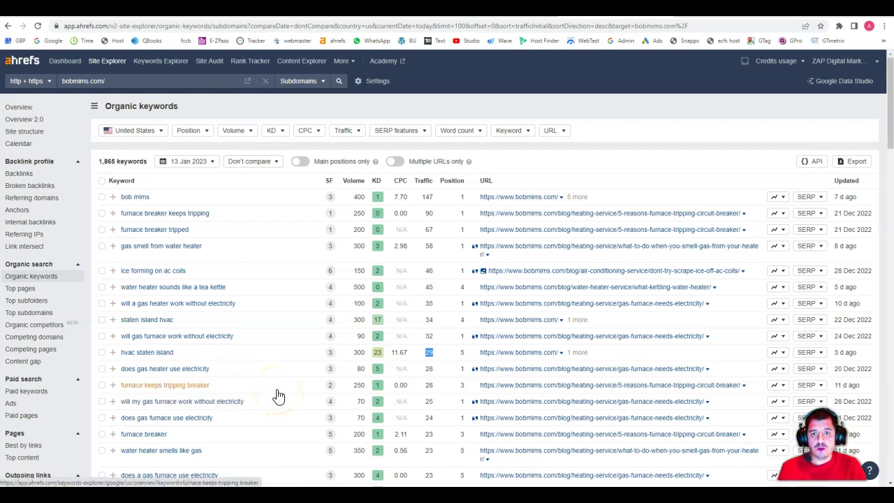
left_click(159, 319)
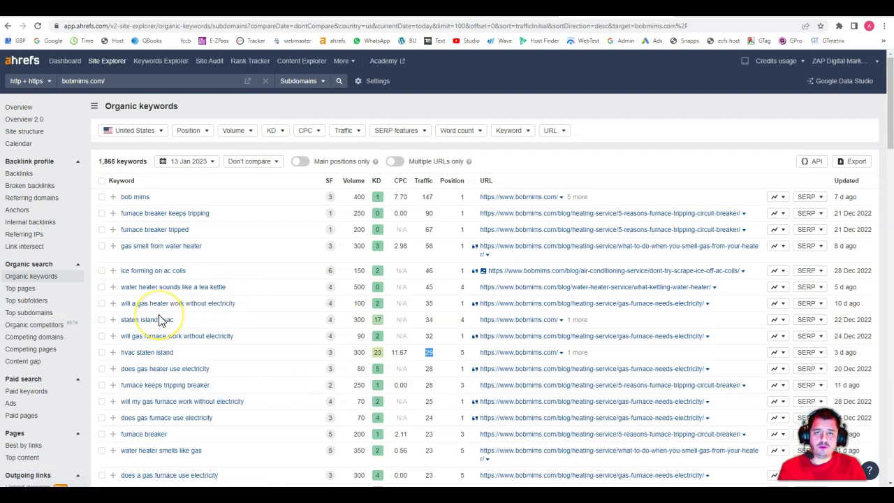